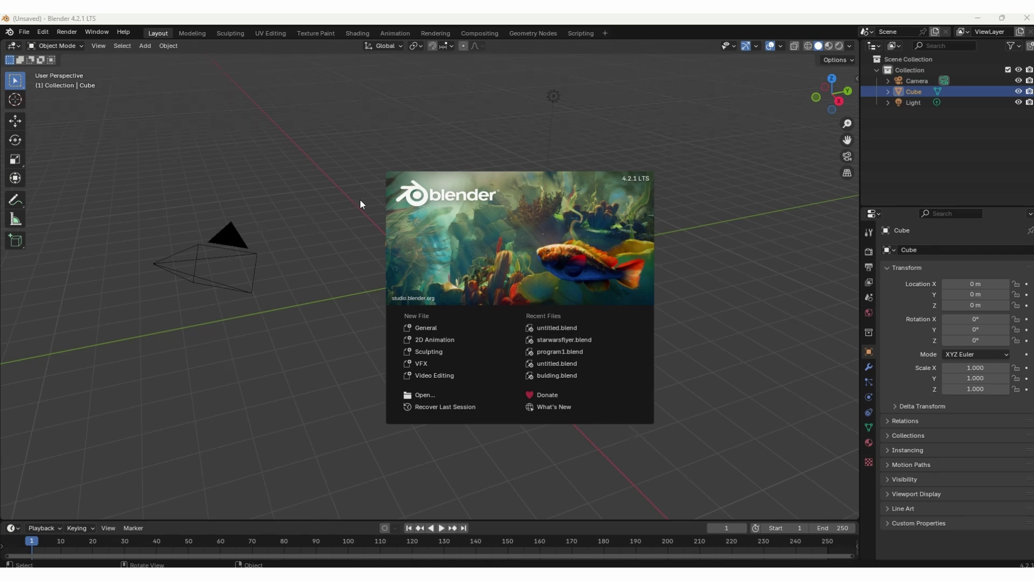
Dismiss the splash screen and enlarge the Properties editor by widening its column and raising its upper boundary.
click(440, 229)
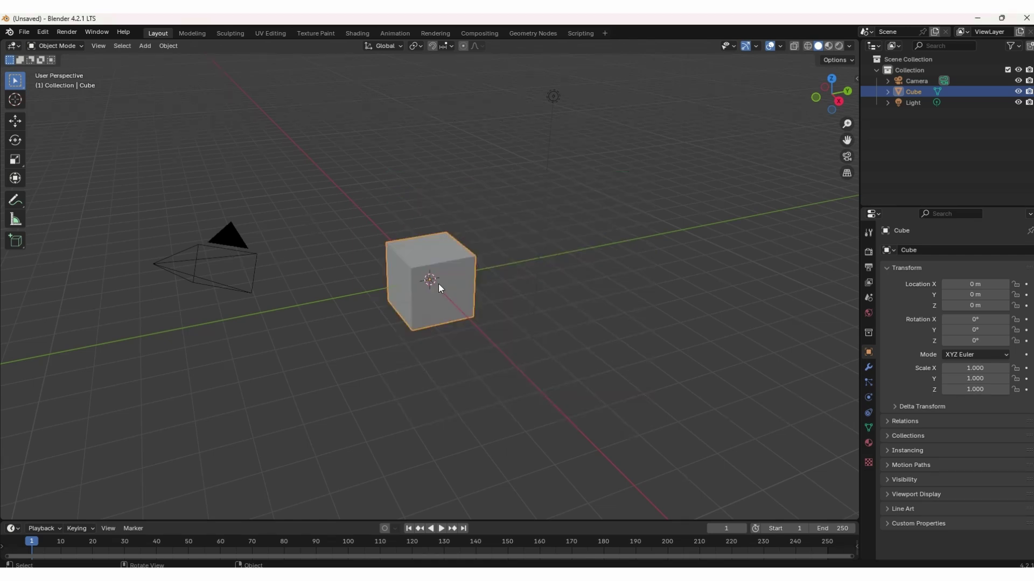
click(429, 269)
drag(859, 262, 677, 262)
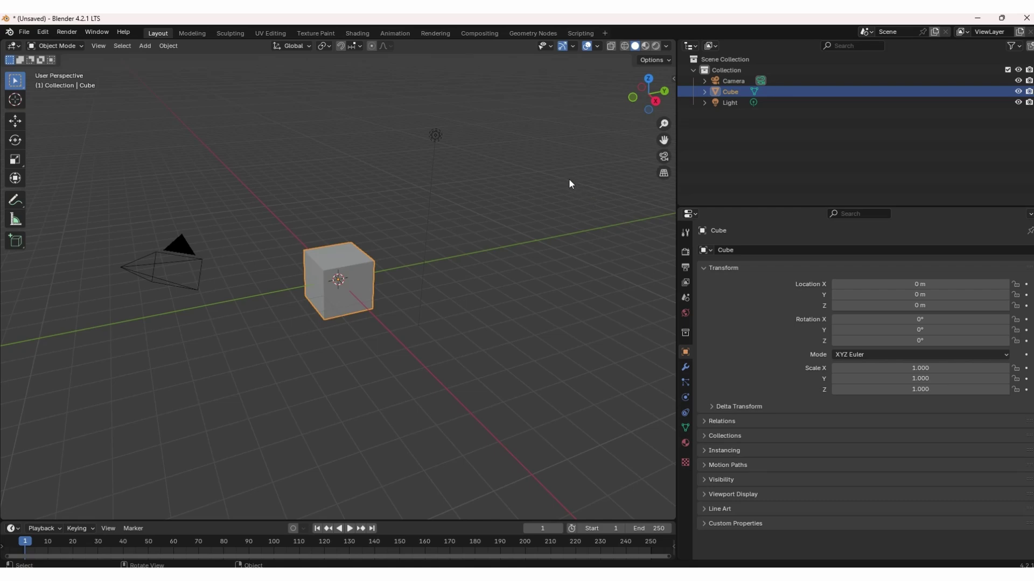
click(674, 205)
drag(676, 206, 544, 210)
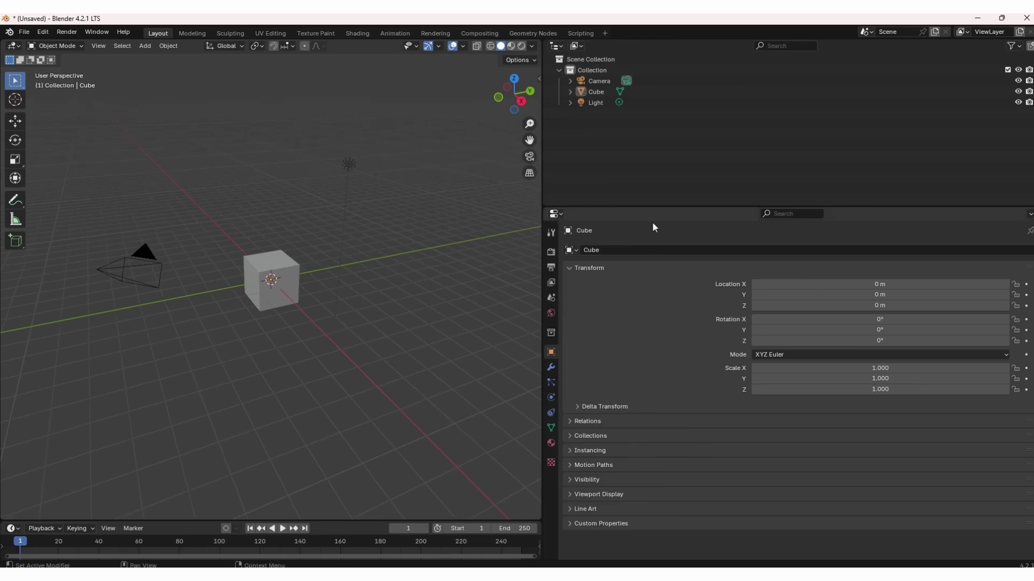
drag(660, 206, 658, 192)
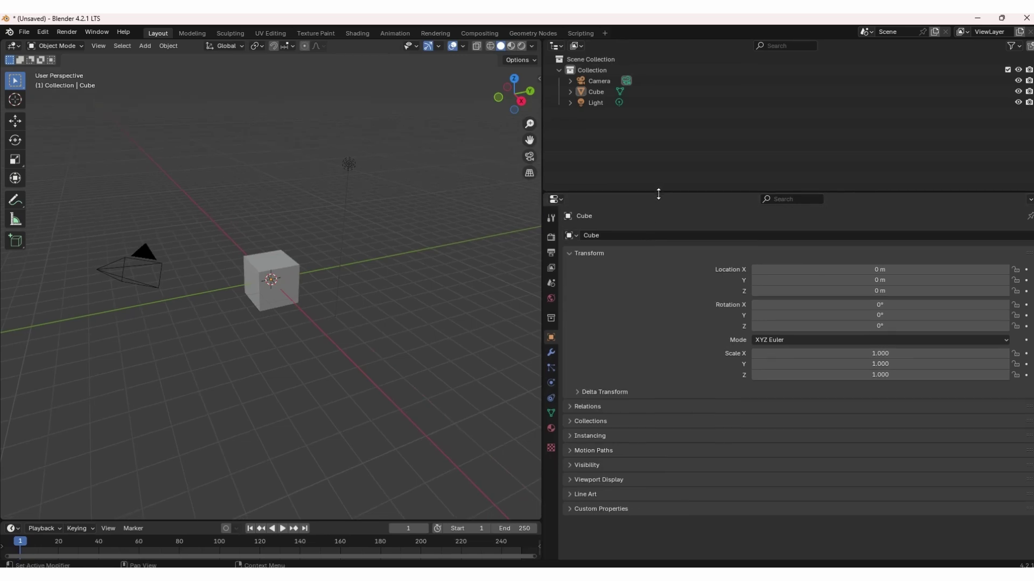
Set the base color of the cube's existing material to red.
click(551, 429)
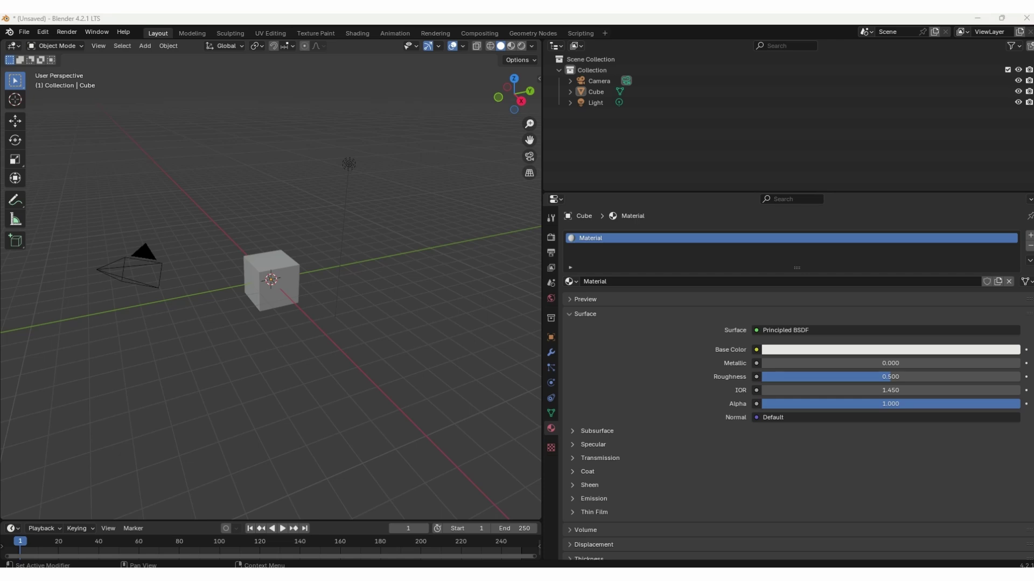
click(821, 355)
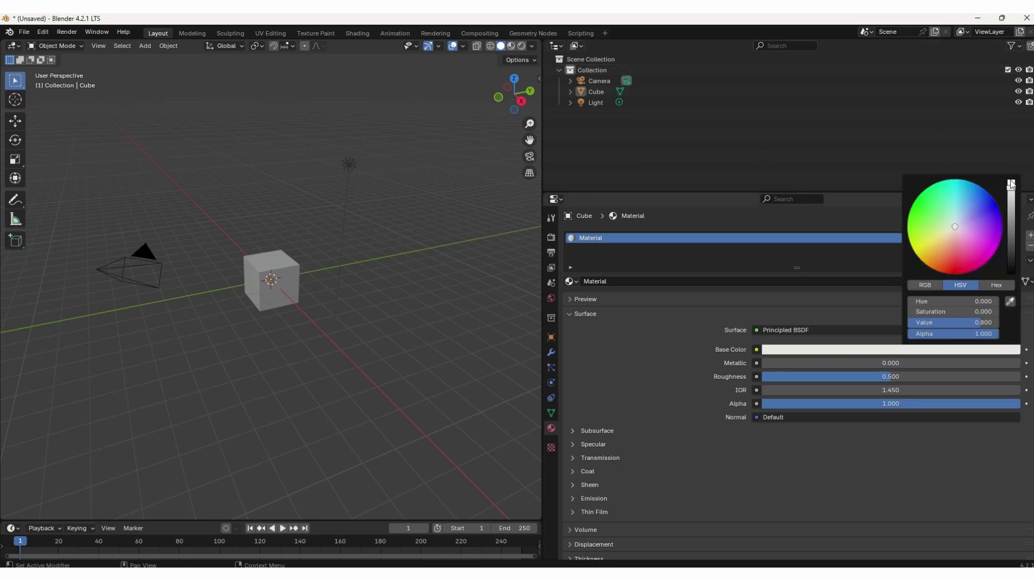
click(952, 265)
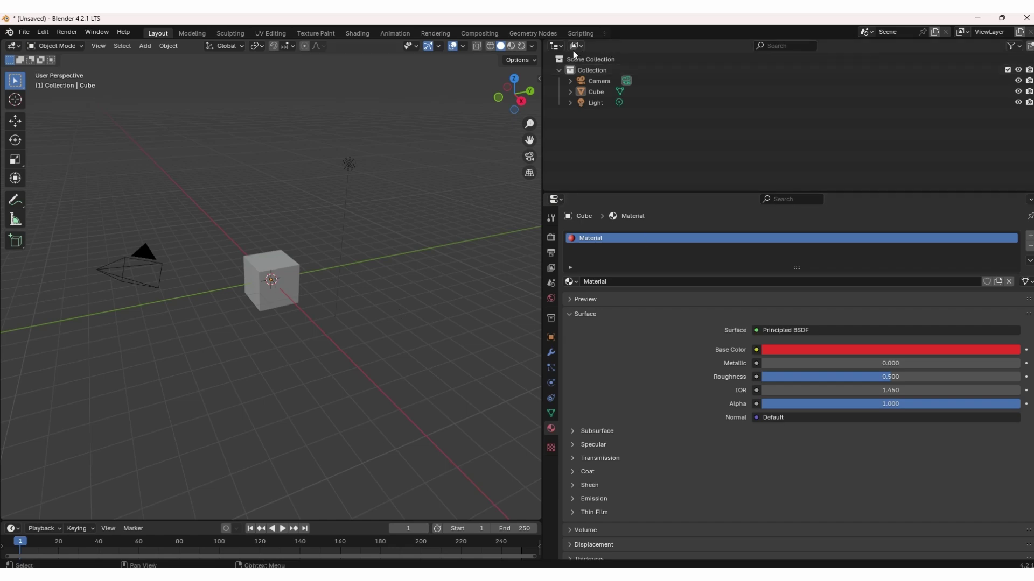
Change the Outliner area into a second 3D Viewport and widen it.
click(557, 47)
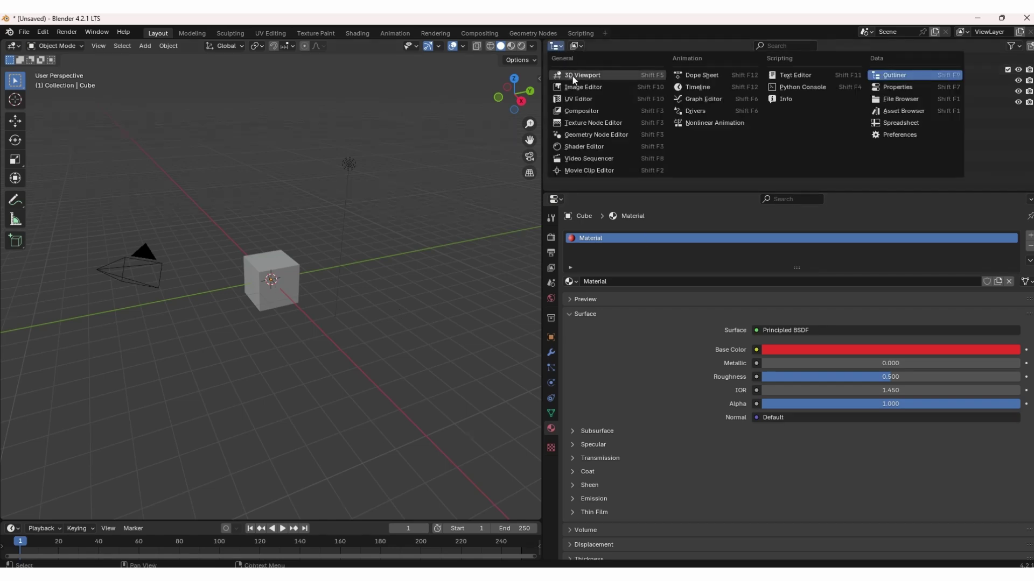
click(559, 48)
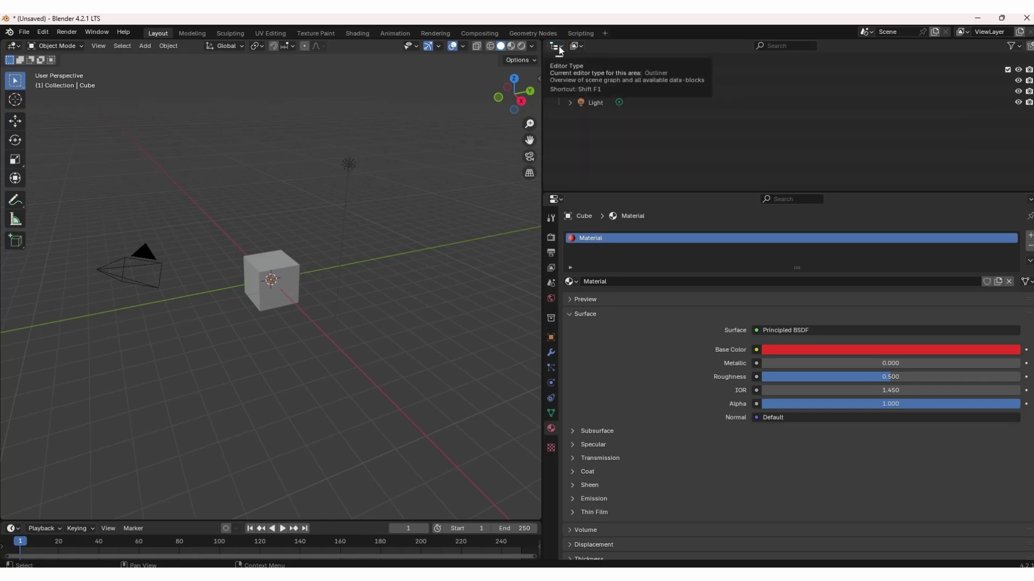
click(558, 47)
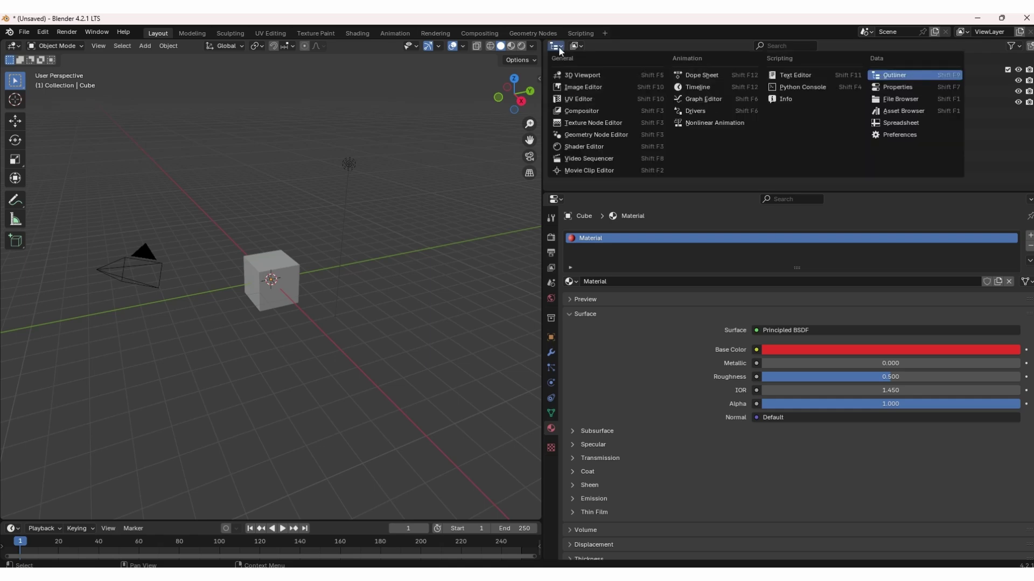
click(567, 74)
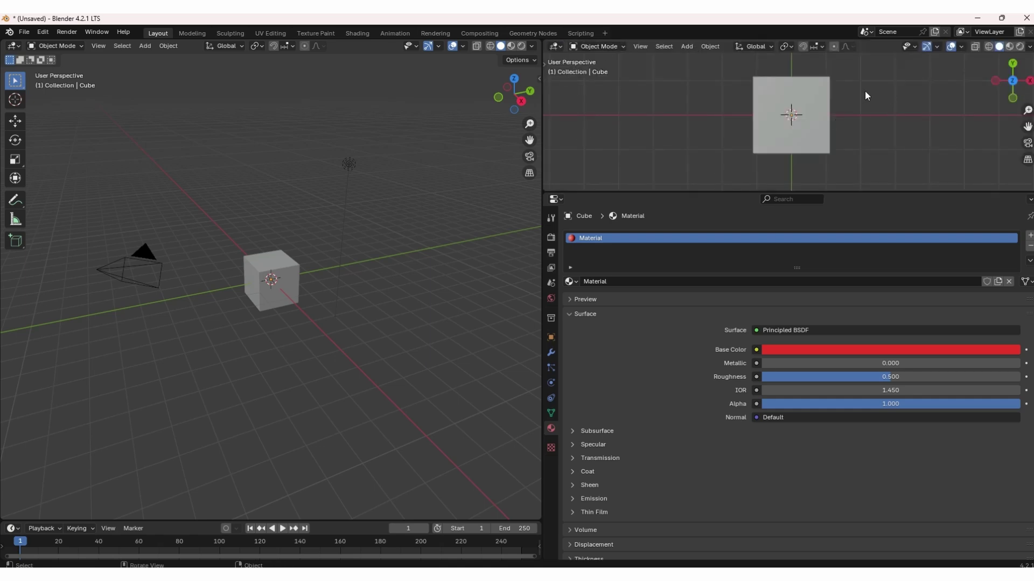
drag(542, 157, 451, 160)
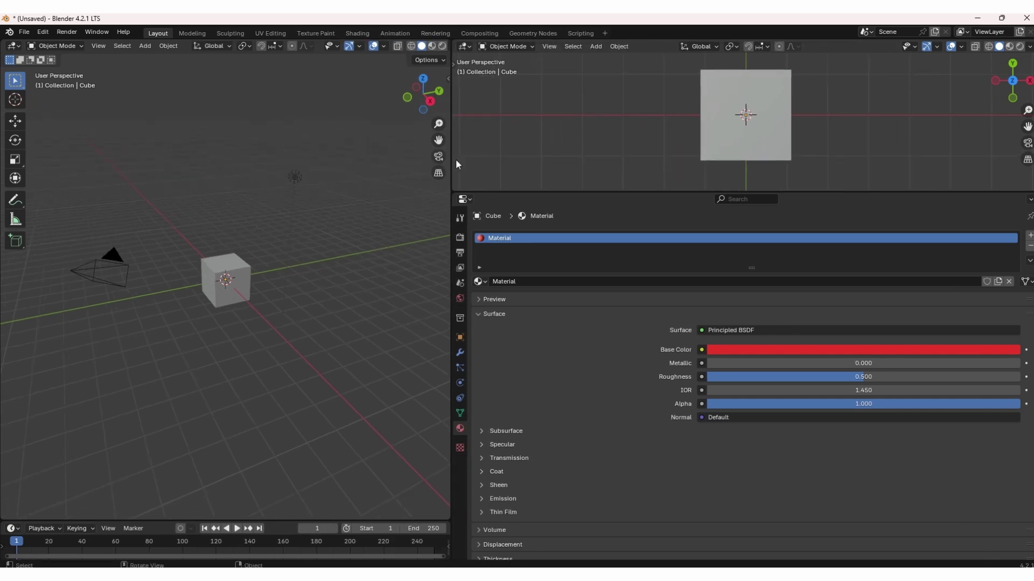
Set the second viewport's shading to Material Preview and show the cube there from an angled view.
click(989, 49)
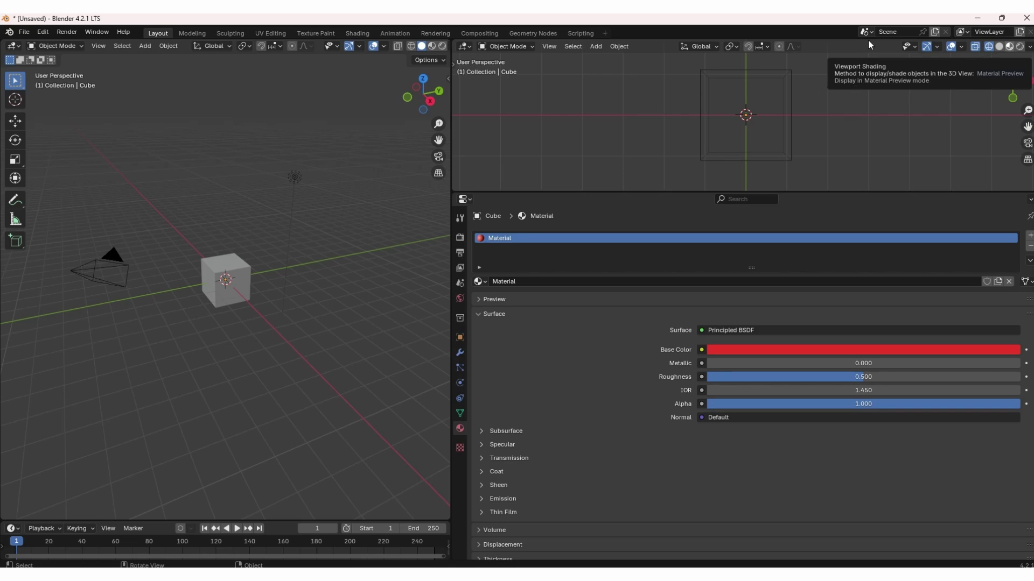
click(1010, 47)
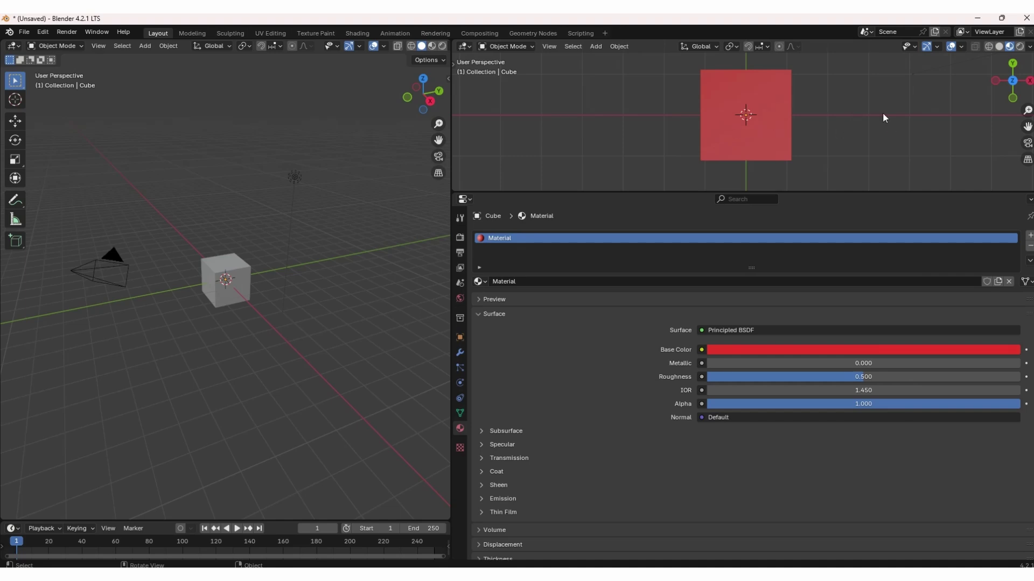
click(1013, 64)
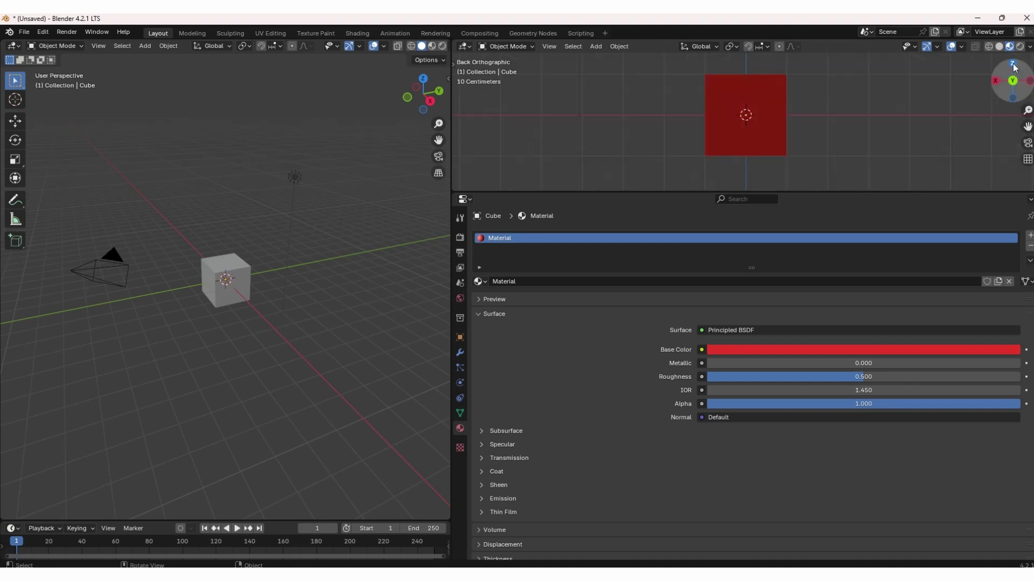
click(1013, 98)
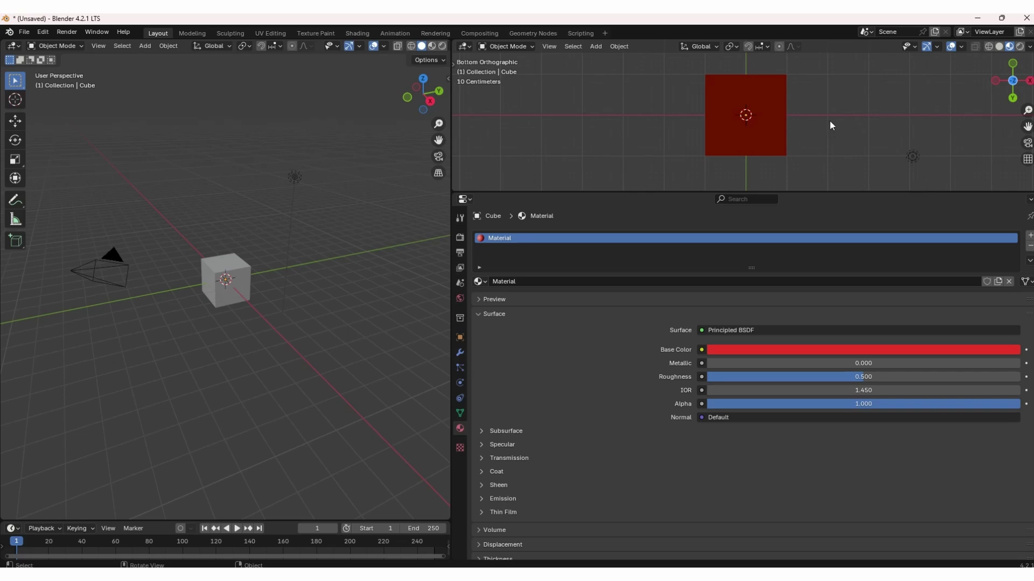
middle_drag(832, 143, 804, 50)
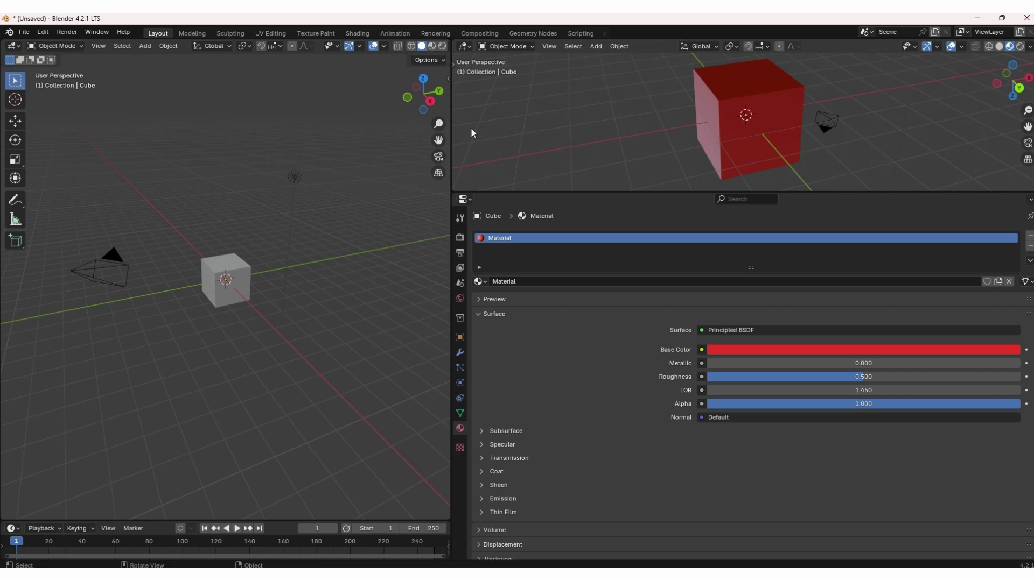
Widen the main viewport and set its shading to Material Preview.
drag(452, 153, 642, 162)
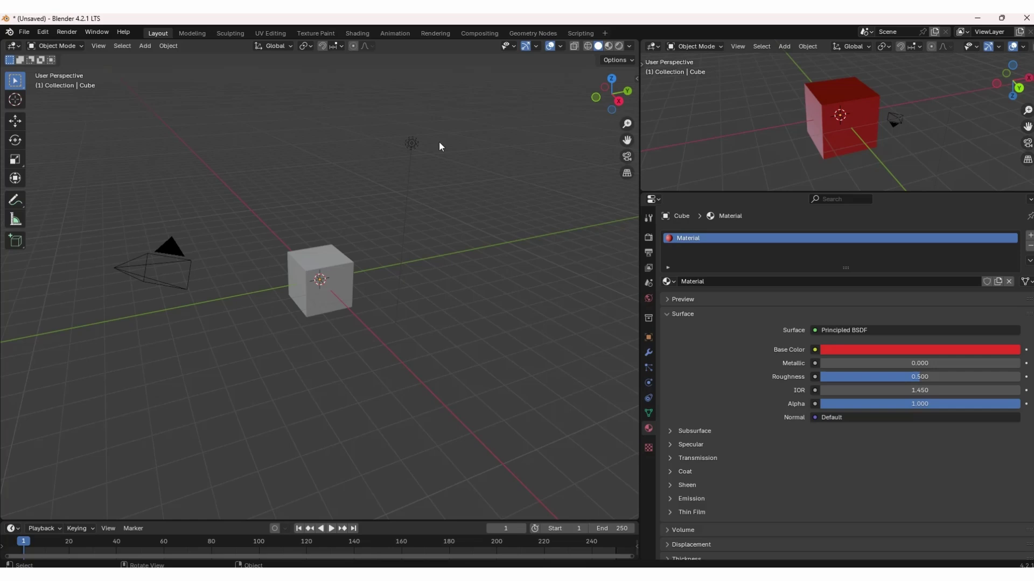
click(608, 46)
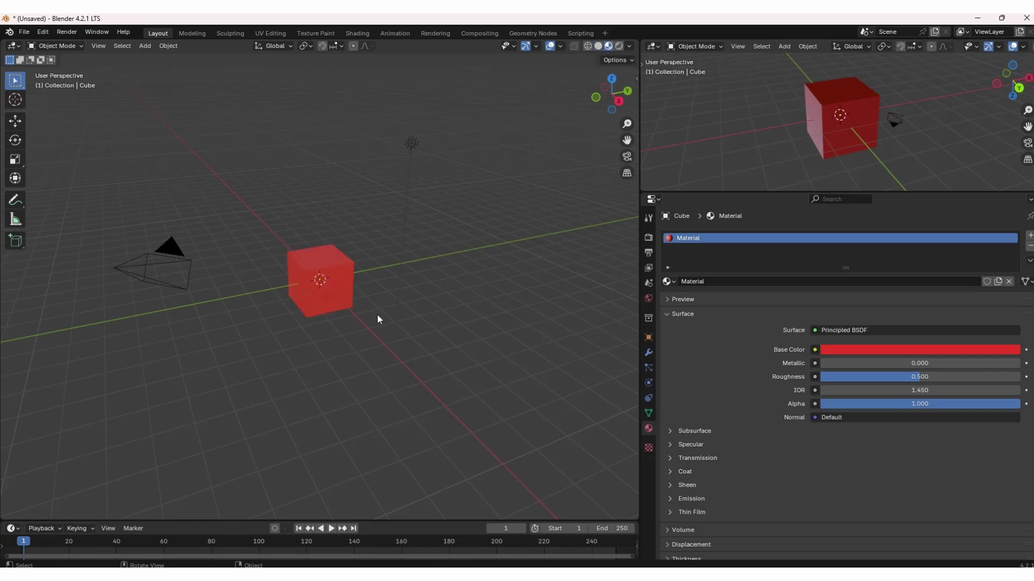
middle_drag(424, 296, 436, 323)
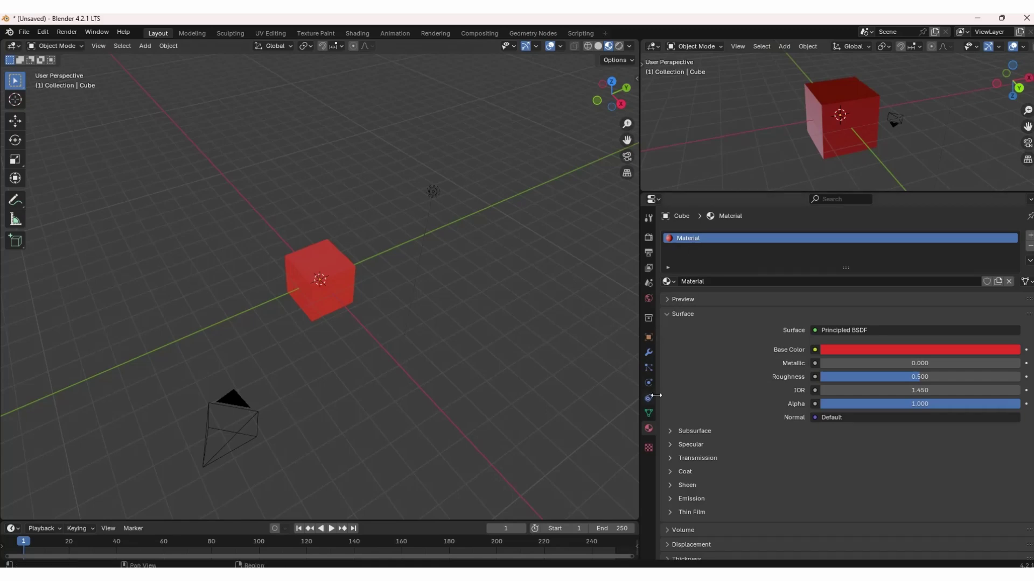
Duplicate the cube's red material and rename the copy 2.
drag(640, 385, 566, 384)
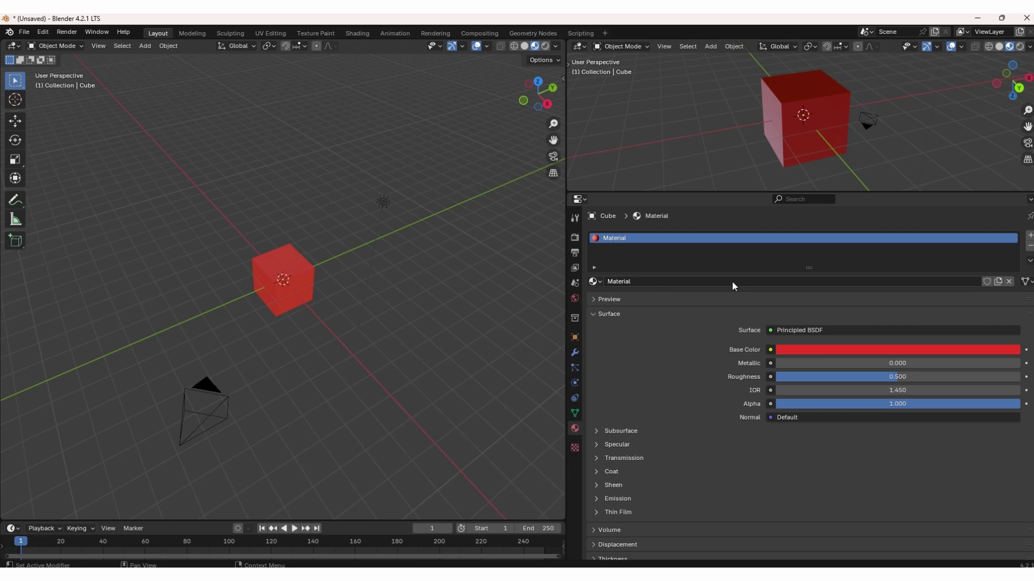
click(998, 281)
click(673, 281)
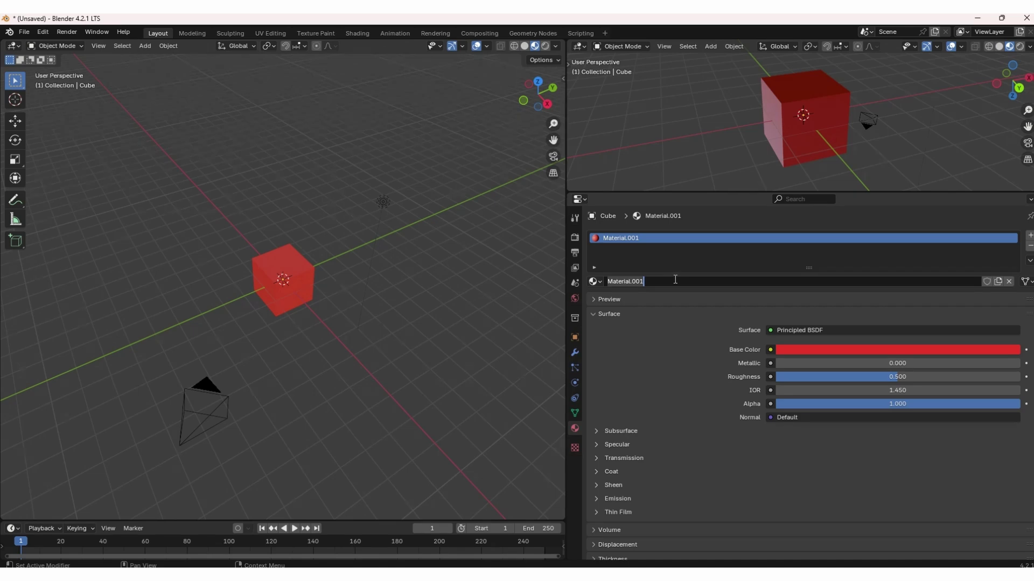
key(BackSpace)
text(2)
key(Return)
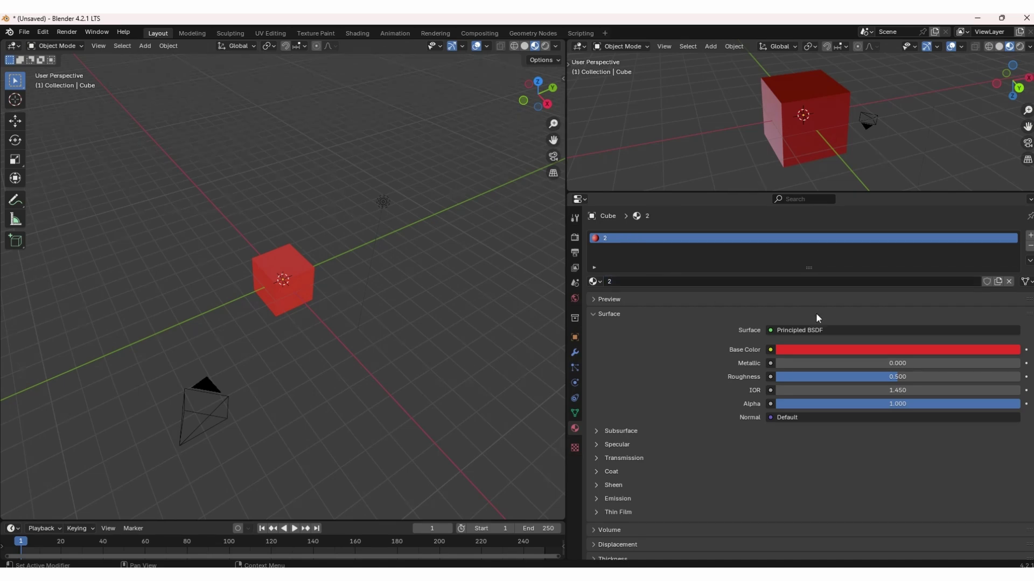
Expand the material preview and duplicate material 2 three times in succession.
click(842, 301)
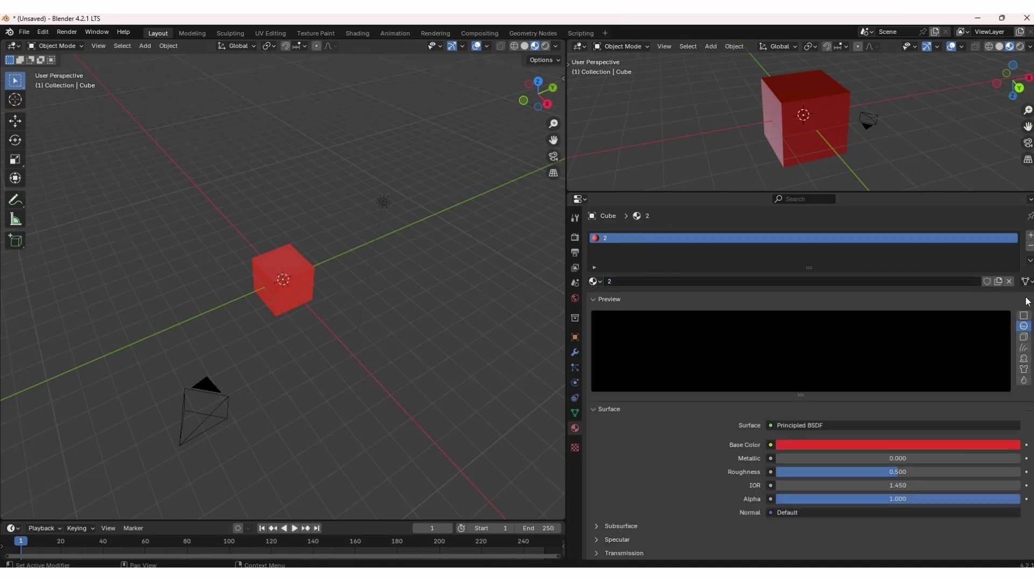
click(997, 283)
click(997, 283)
click(998, 282)
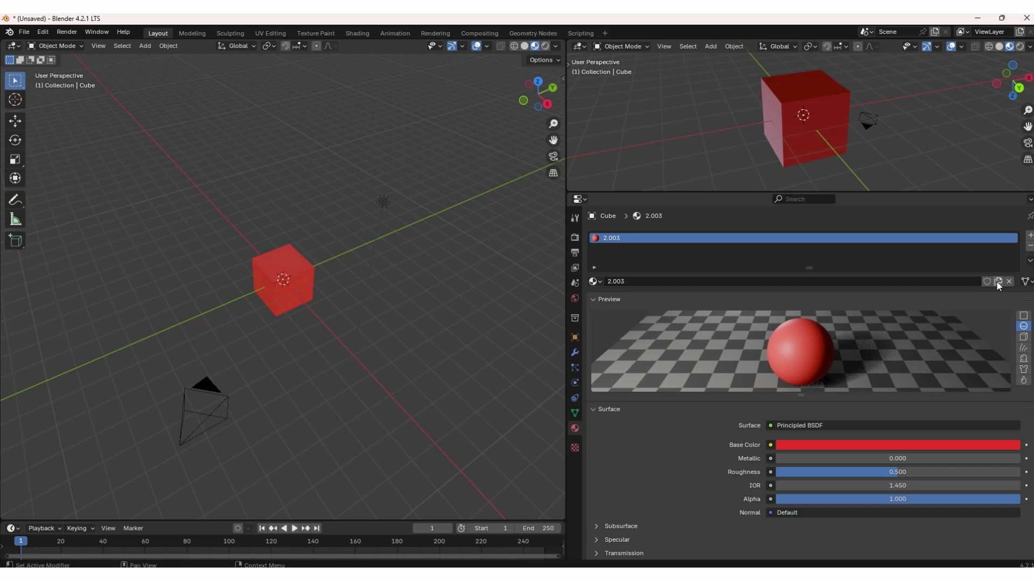
Assign material 2 to the cube and set its base color to bright green.
click(596, 282)
click(841, 449)
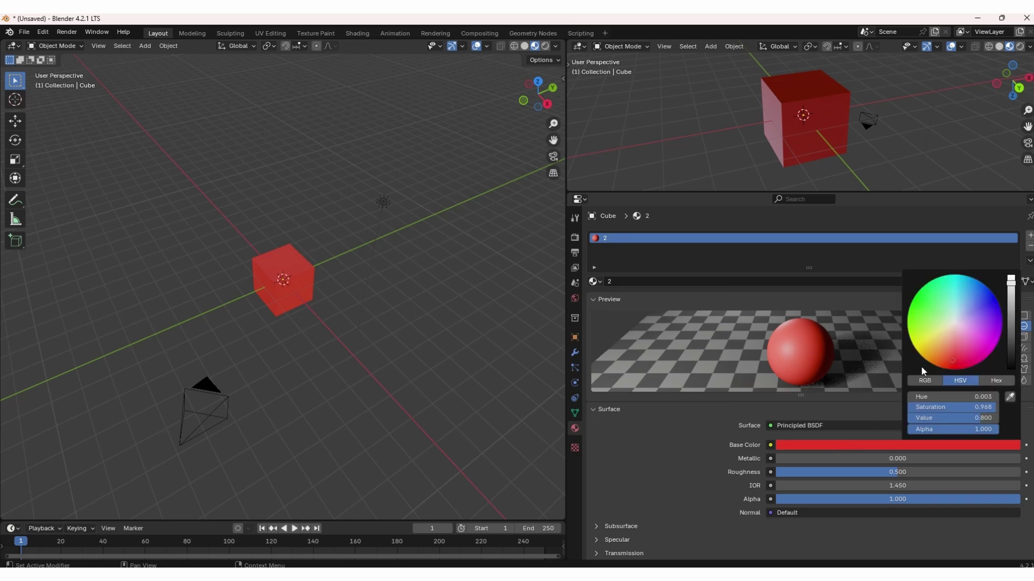
click(921, 301)
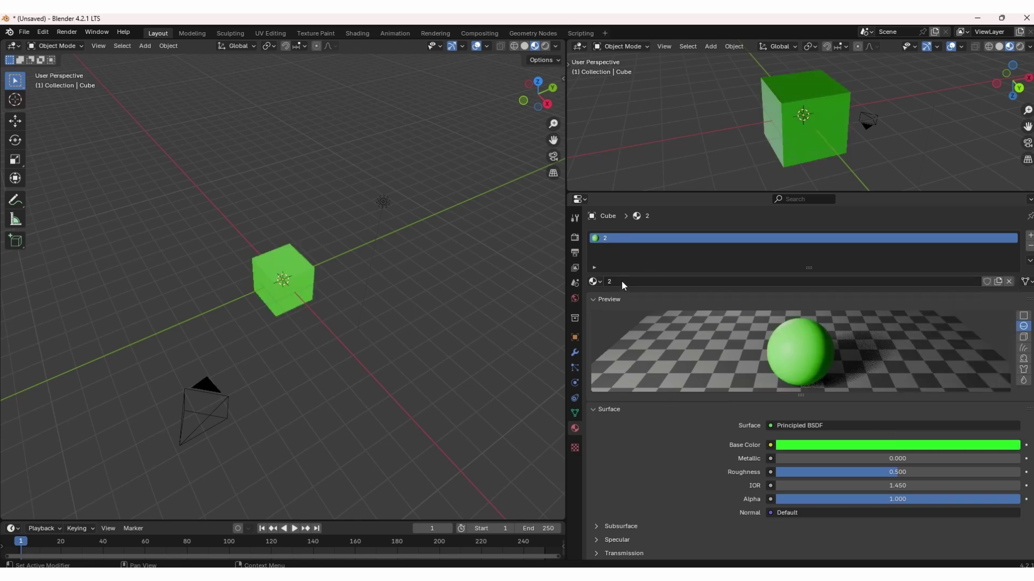
Assign material 2.002 to the cube and set its base color to blue.
click(599, 283)
click(611, 318)
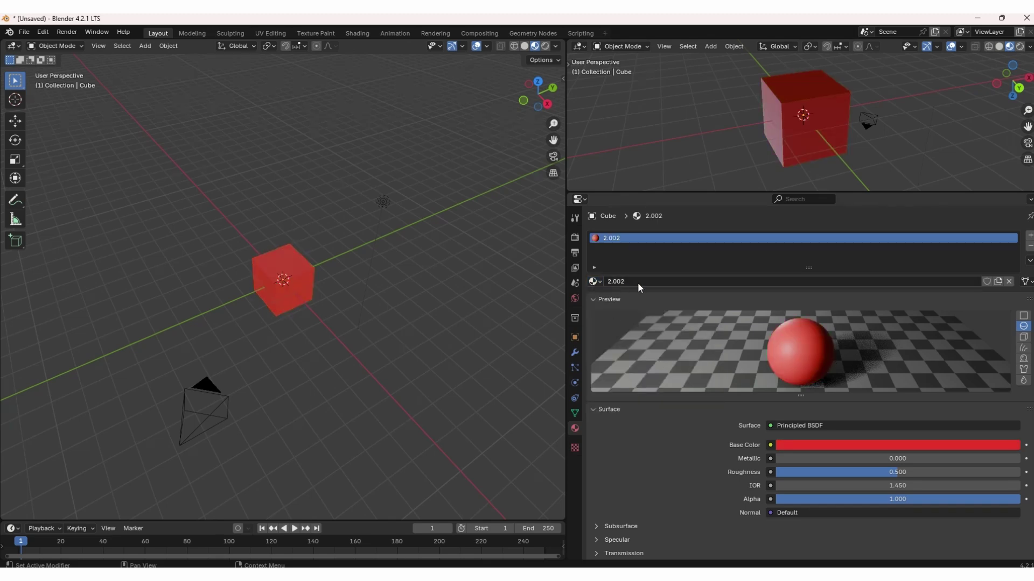
click(832, 445)
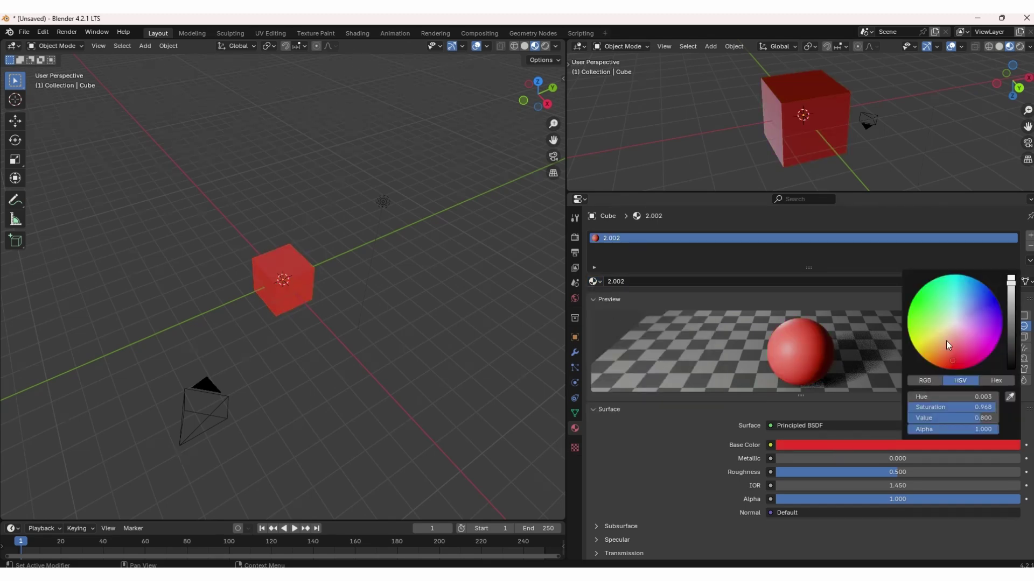
click(979, 301)
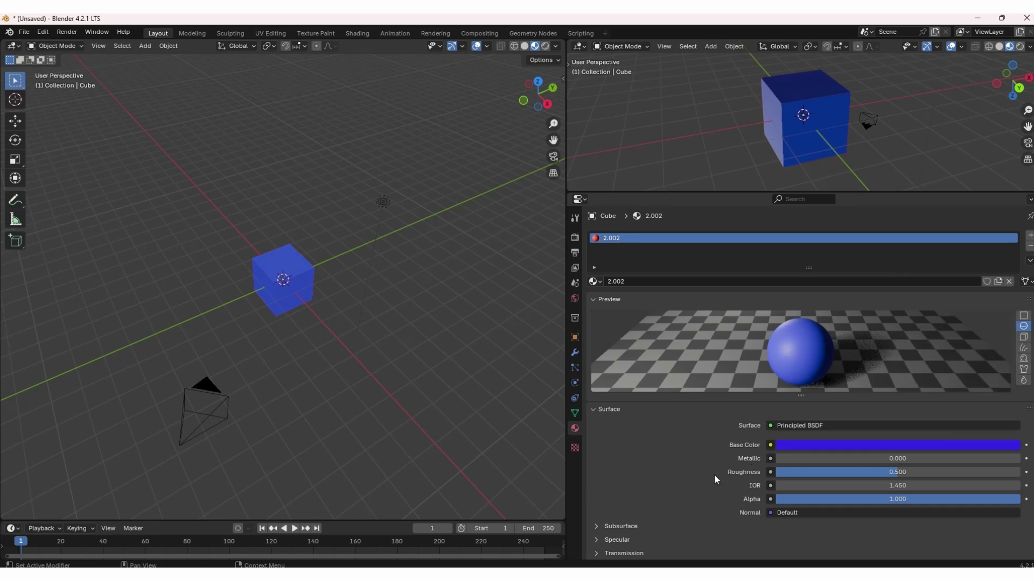
Open the list of available materials for the cube's material slot.
click(595, 281)
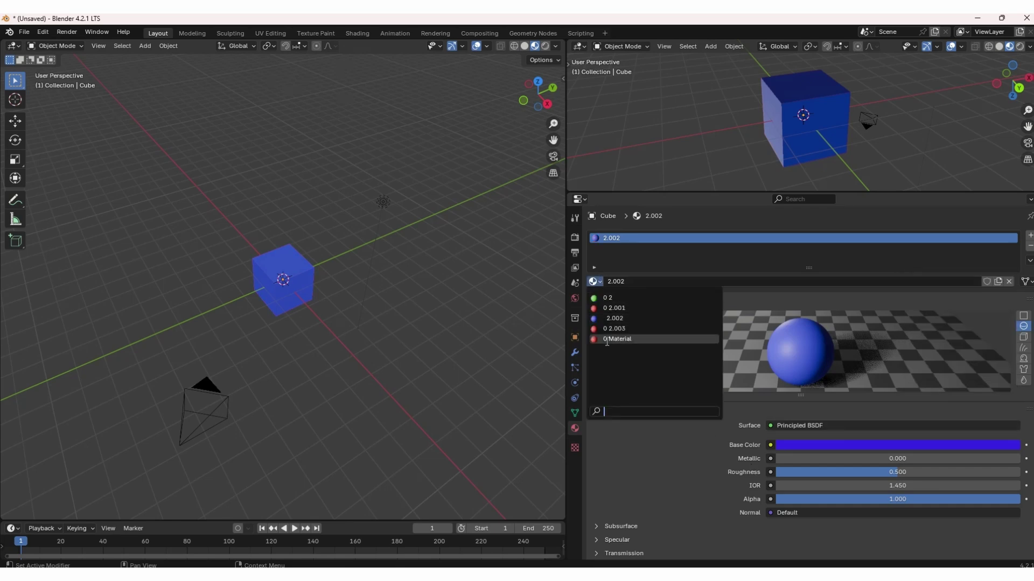